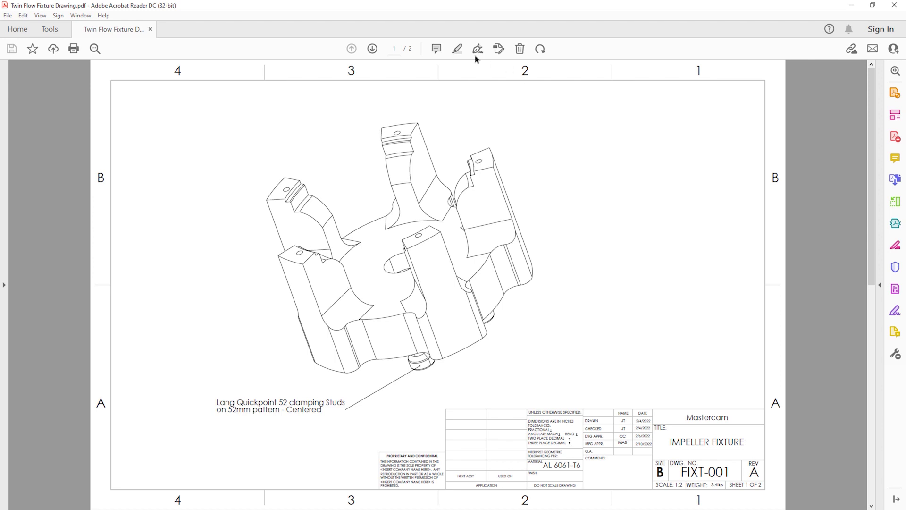
- Review page 2 of the Twin Flow Fixture Drawing, then close Acrobat Reader
click(373, 49)
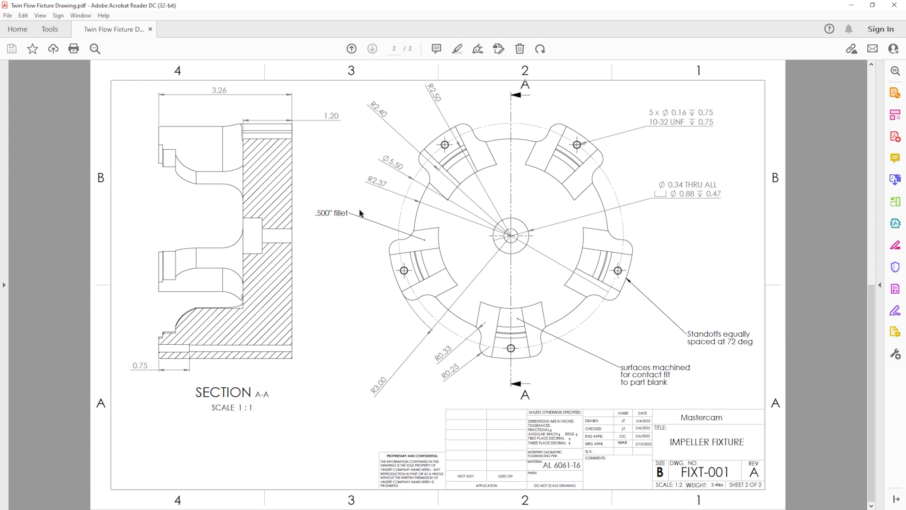
click(888, 8)
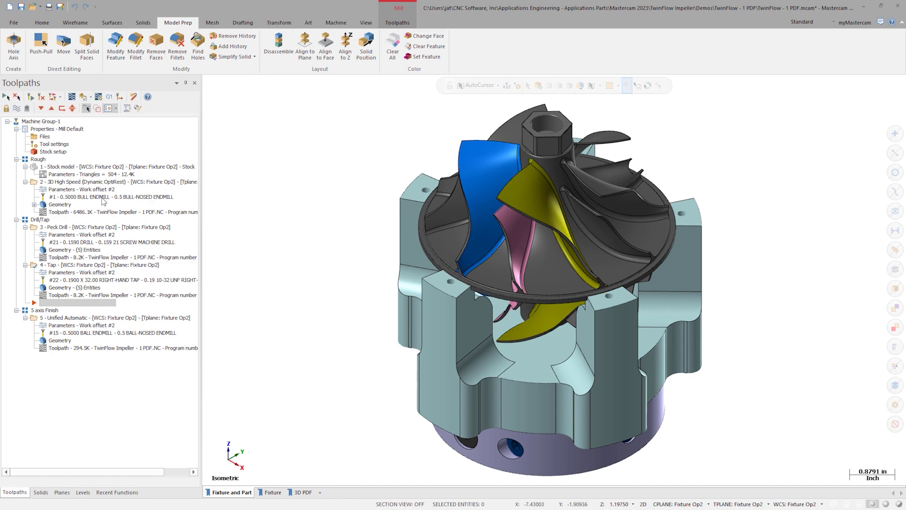
- Show the Peck Drill and Tap toolpaths and make the model translucent
click(57, 226)
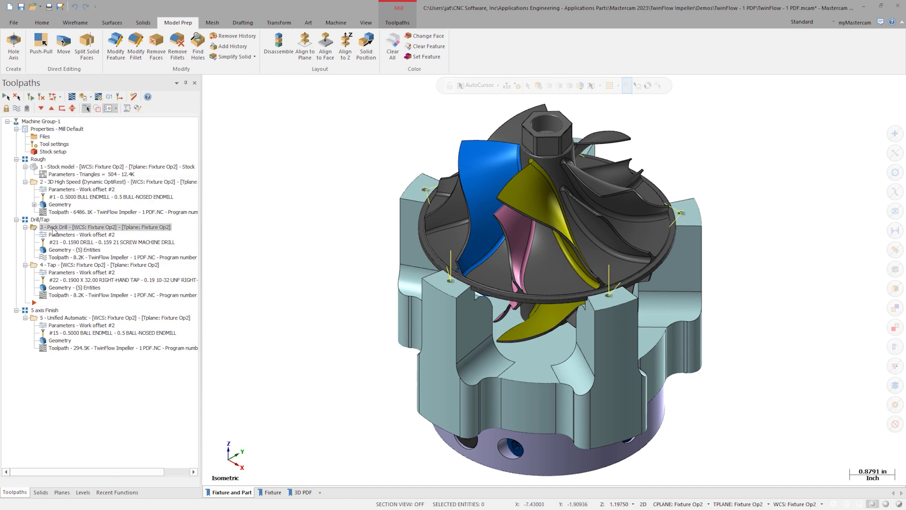
click(61, 266)
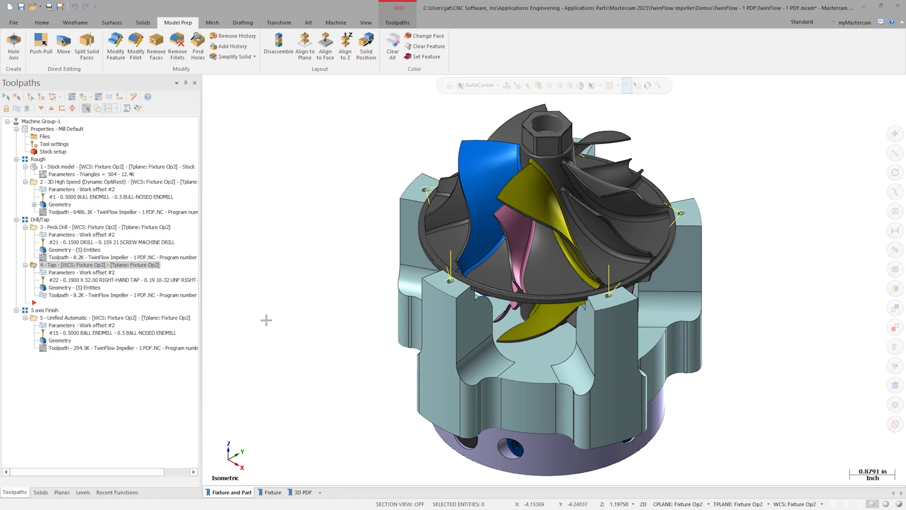
click(893, 499)
- Tilt, zoom and spin the translucent fixture to inspect the drill lines
key(alt+Up)
key(alt+Up)
key(alt+Up)
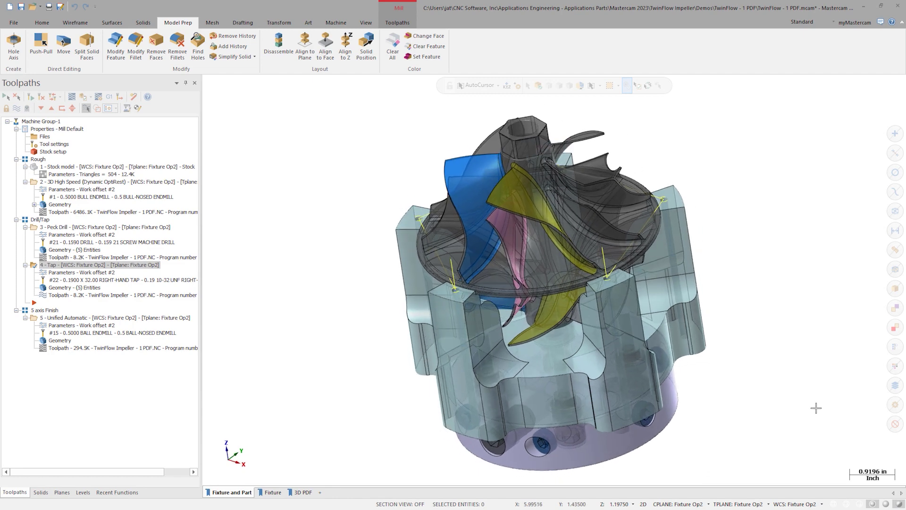
key(alt+Up)
key(alt+Up)
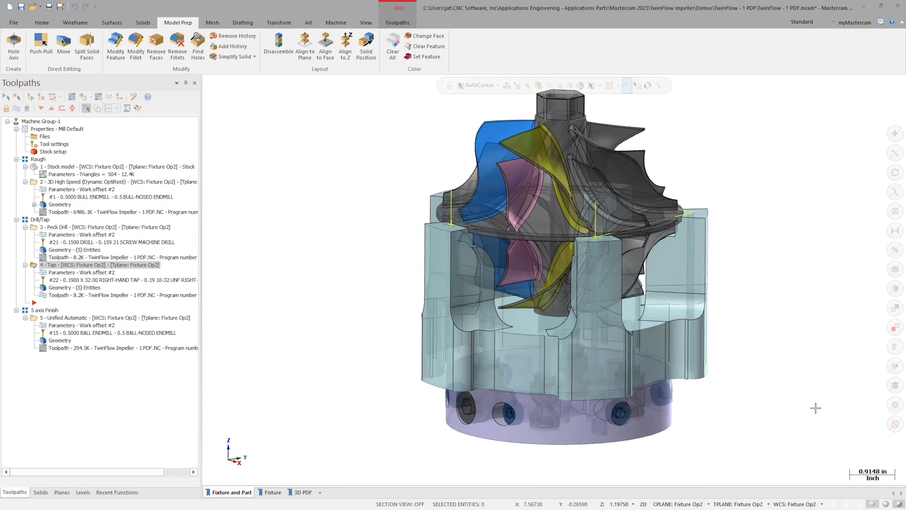
key(Page_Up)
key(Page_Up)
key(Page_Up)
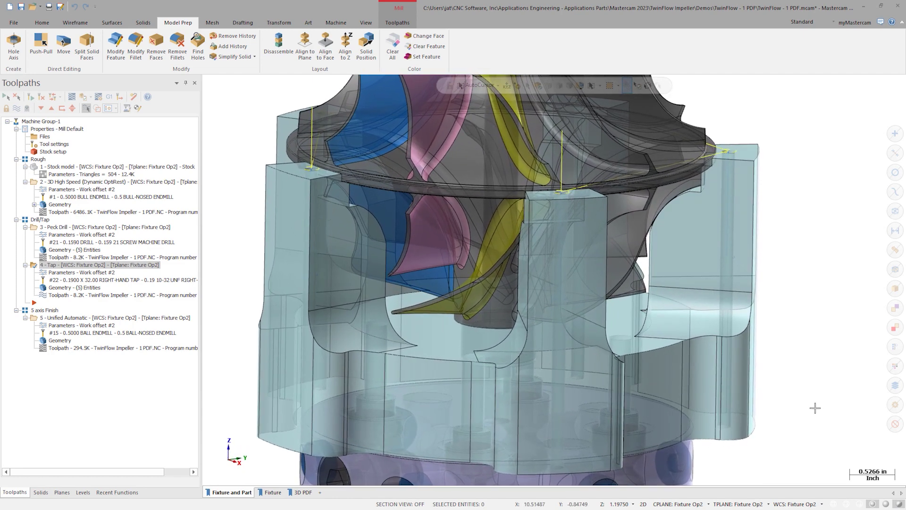
key(alt+Left)
key(alt+Left)
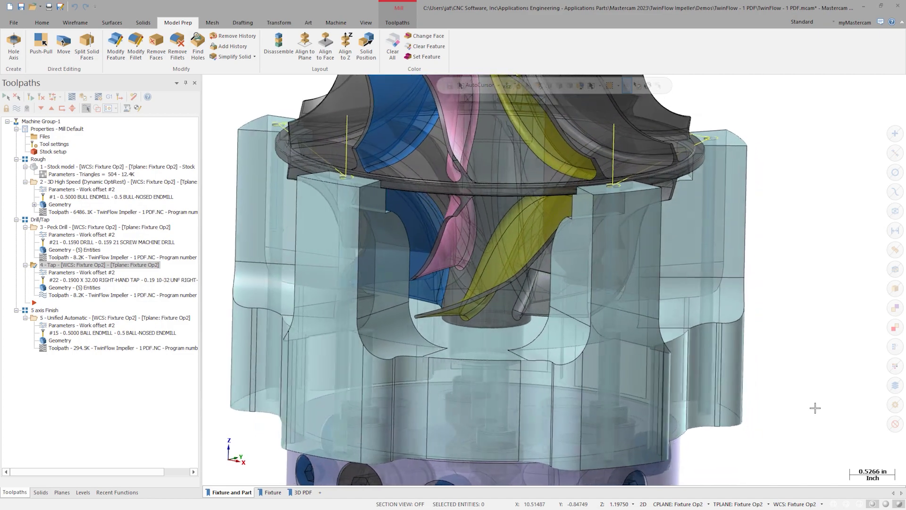
key(alt+Left)
key(alt+Left)
key(alt+Right)
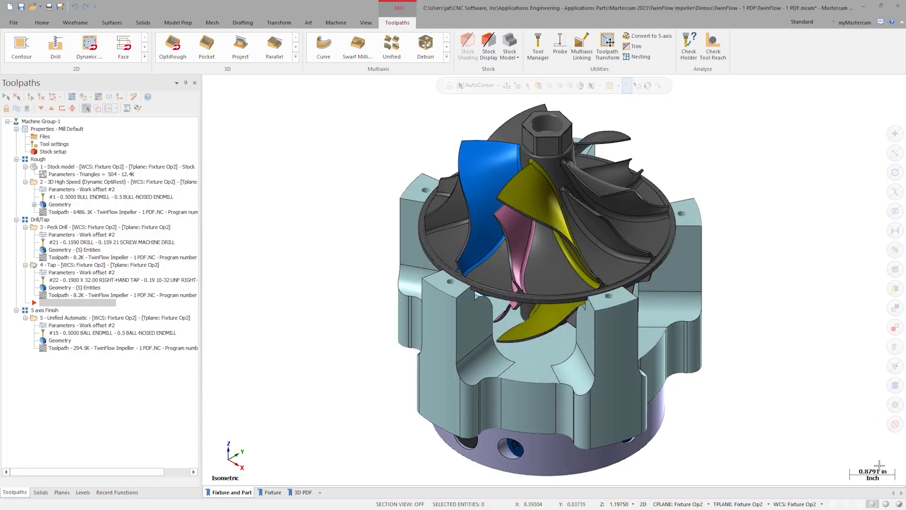
click(13, 22)
- Merge Twin Flow Fixture Drawing.pdf as a 2D PDF, keeping Merge viewsheets checked
click(22, 114)
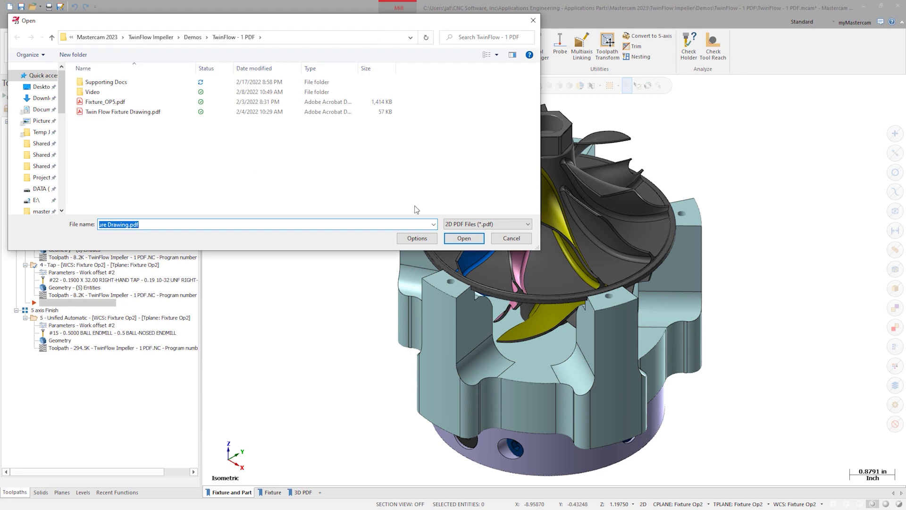
click(488, 223)
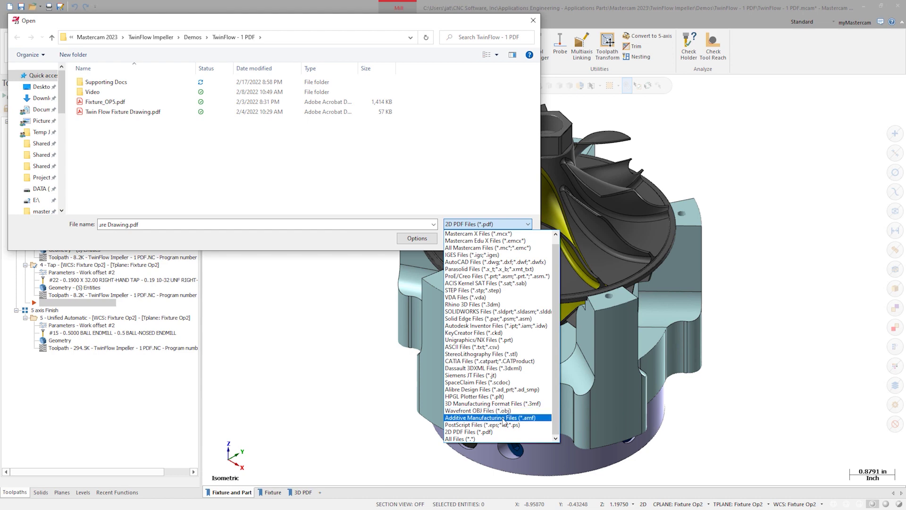
click(490, 432)
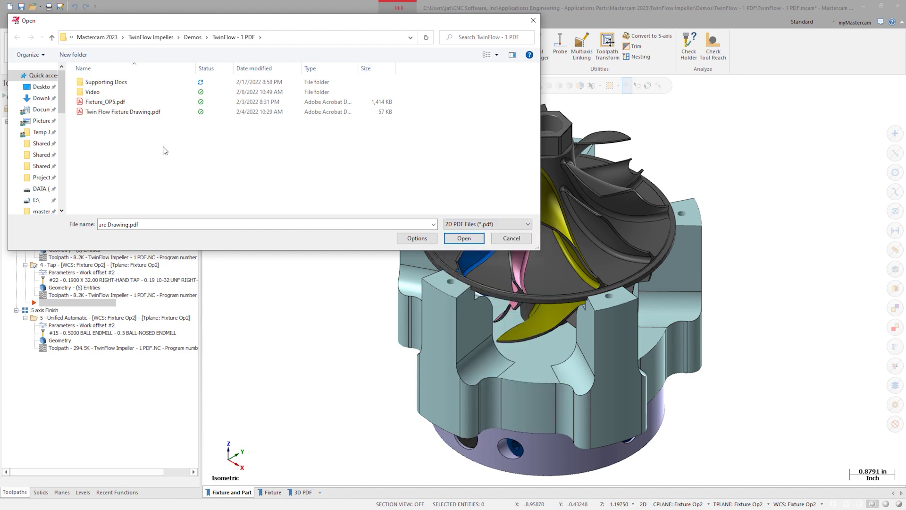
click(127, 111)
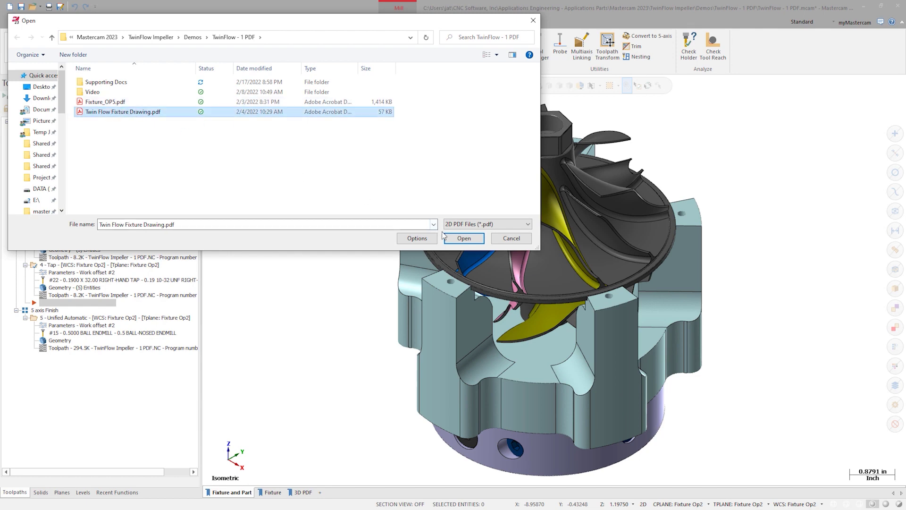
click(462, 239)
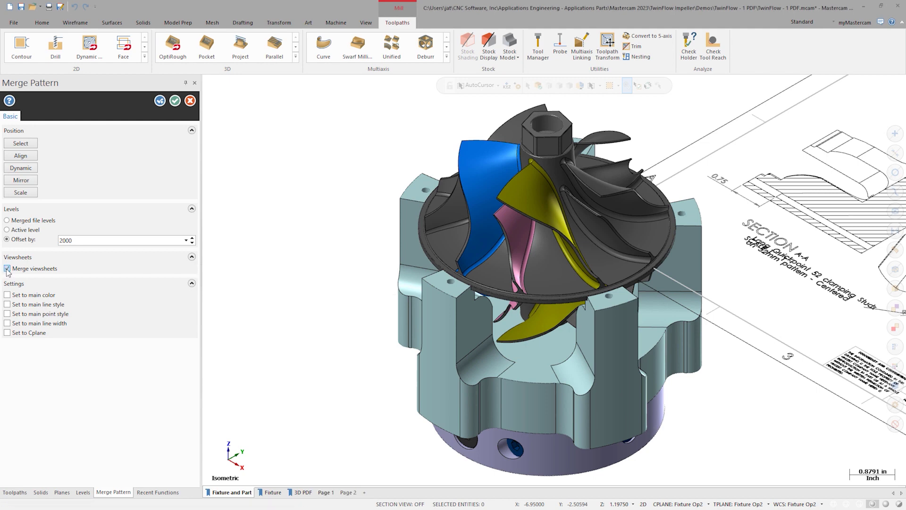
click(175, 101)
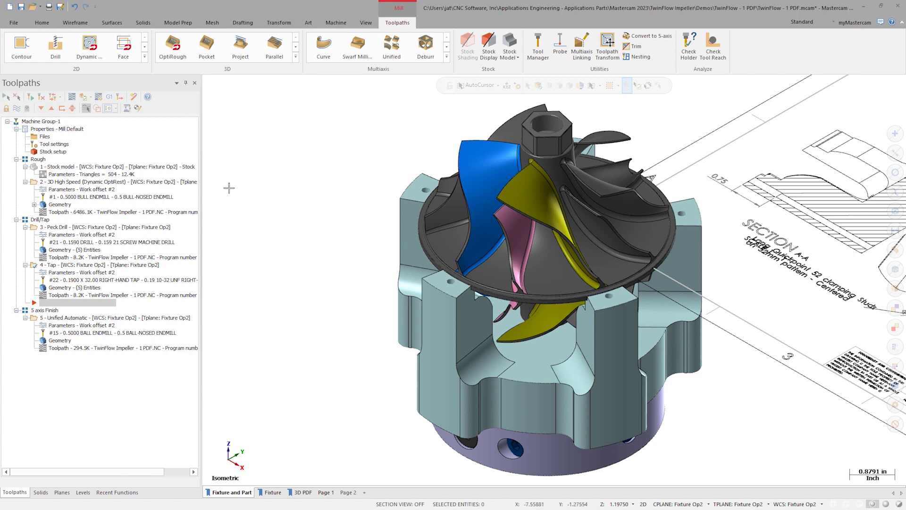
- On Page 1, open the clamping studs note in the Note editor and close it unchanged
click(326, 492)
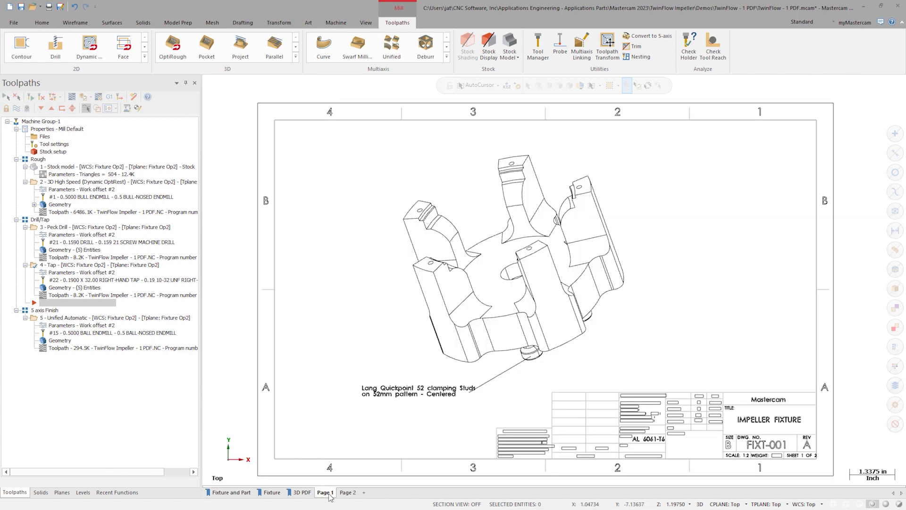
click(423, 301)
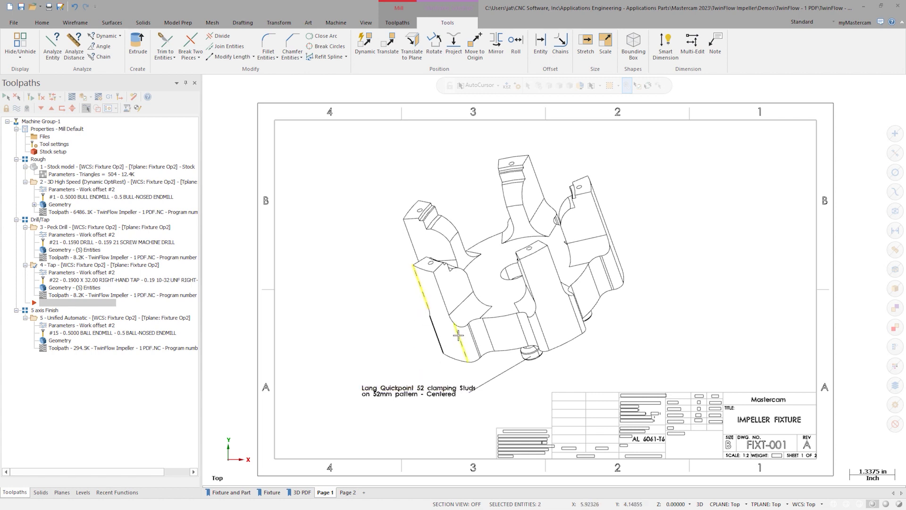
click(428, 384)
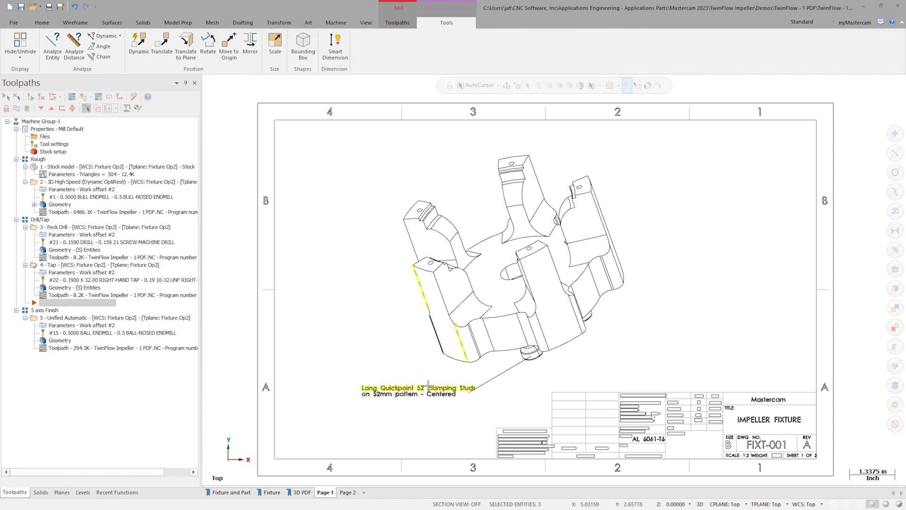
double_click(426, 385)
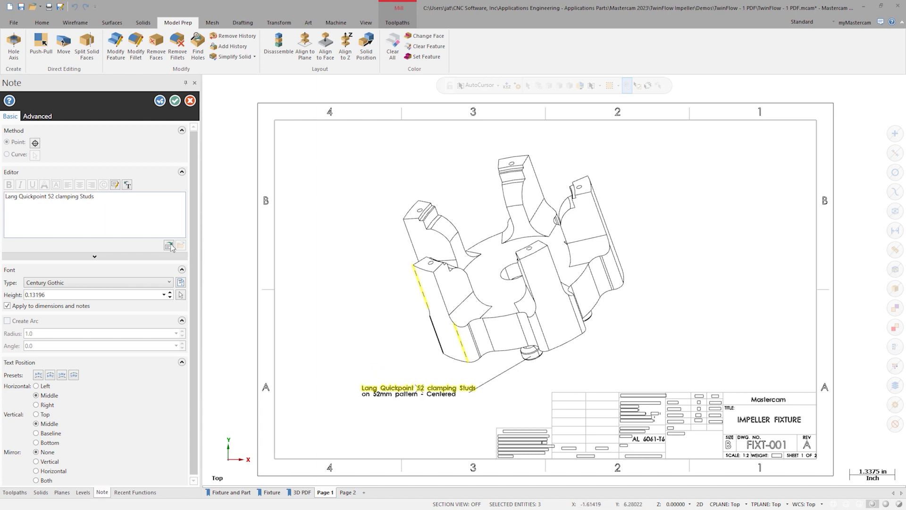
drag(104, 200, 5, 206)
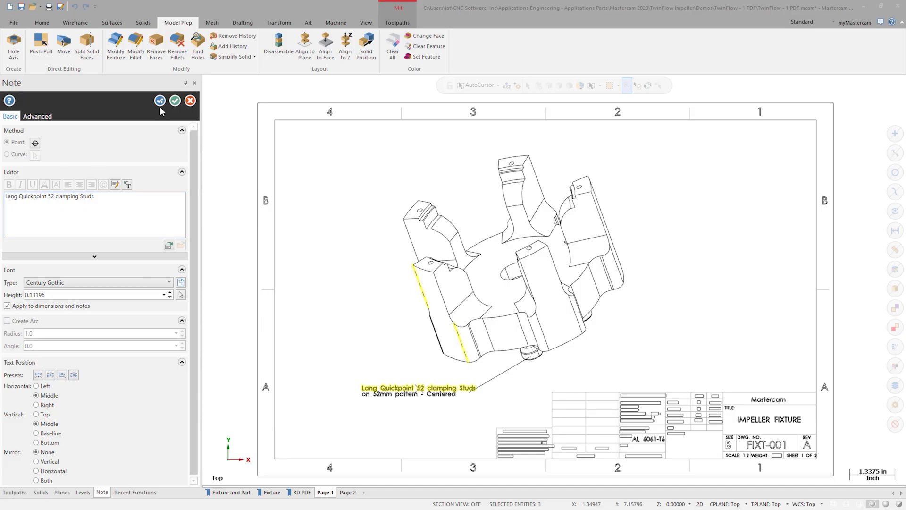
click(175, 100)
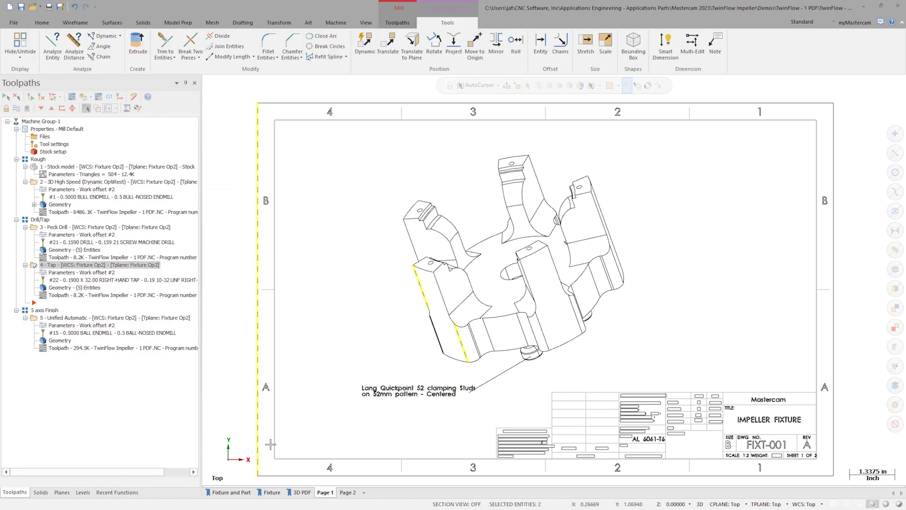
- Check the Page 2 tapped hole callout, then open the Tap operation's parameters
click(348, 492)
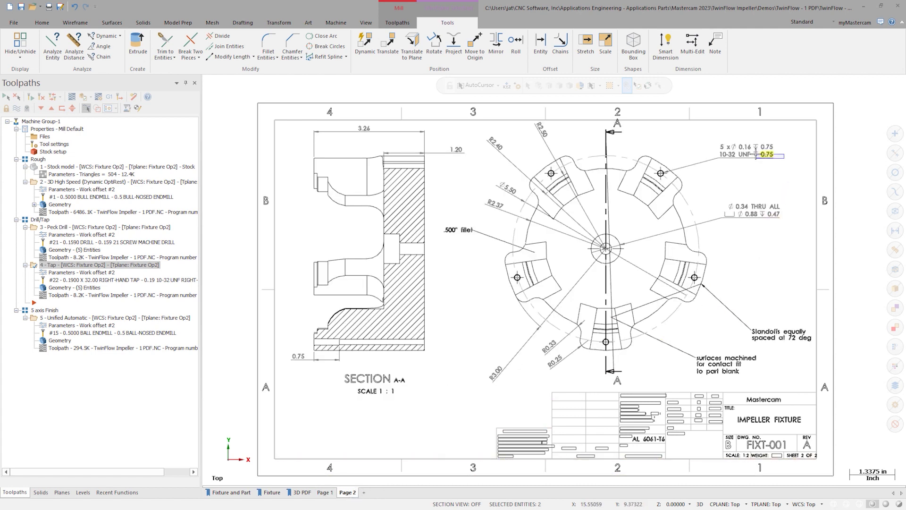
click(707, 142)
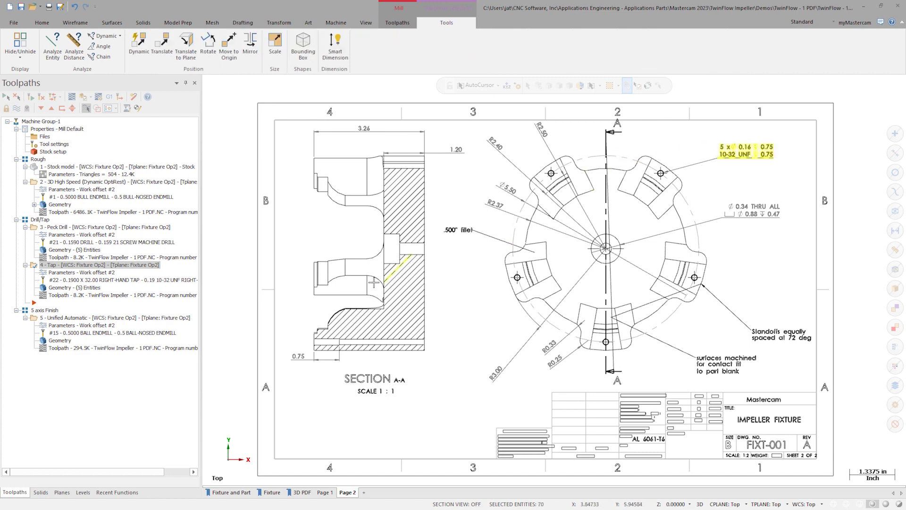
click(229, 492)
click(76, 272)
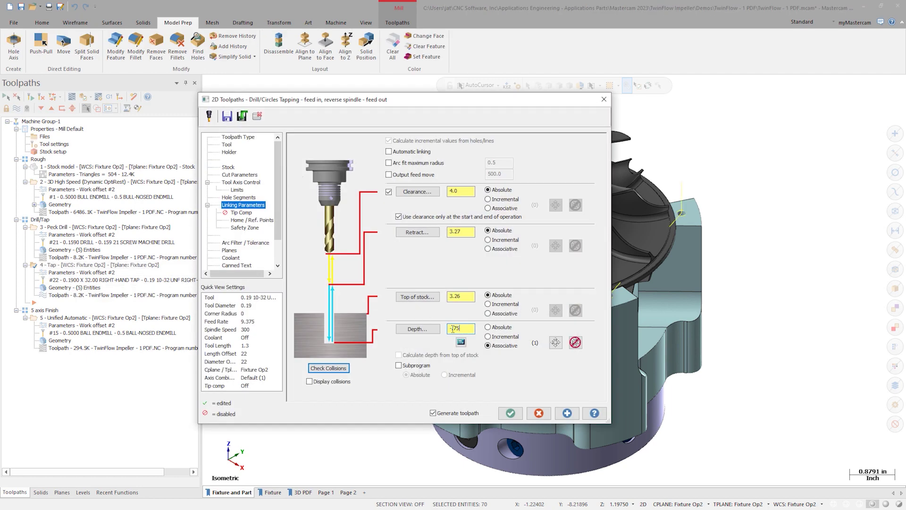
- Accept the Tapping settings and show the 5-axis Unified Automatic toolpath on the Fixture sheet
click(510, 413)
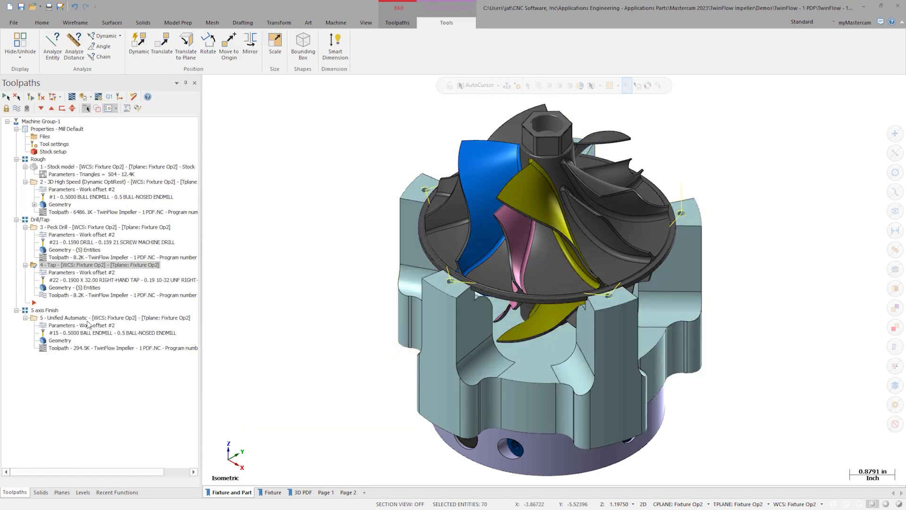
click(79, 318)
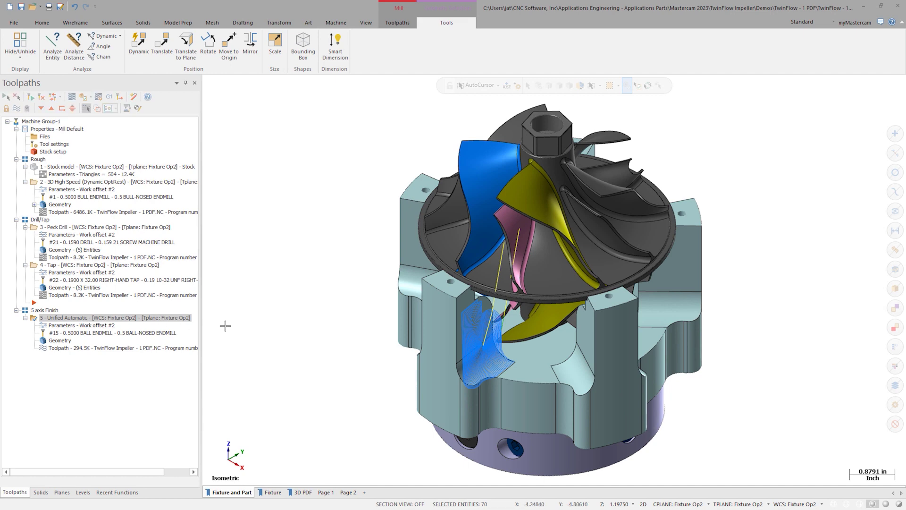
click(272, 492)
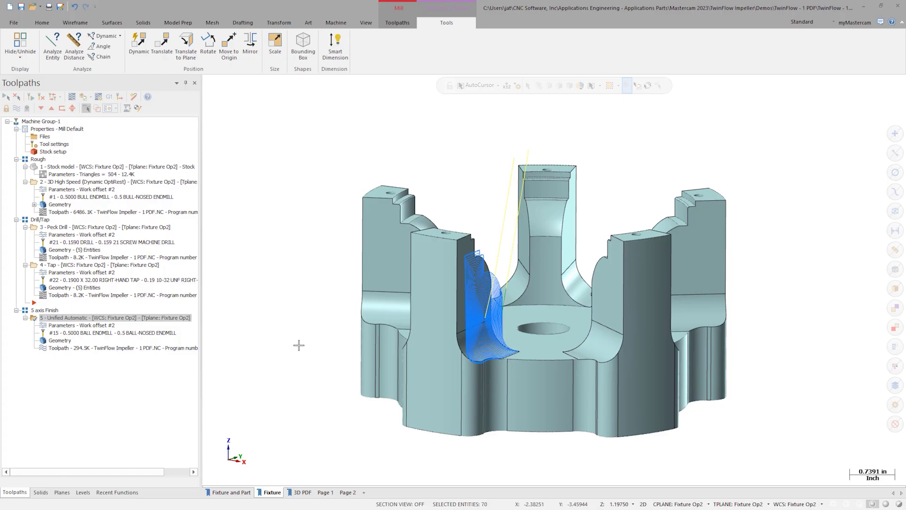
click(302, 494)
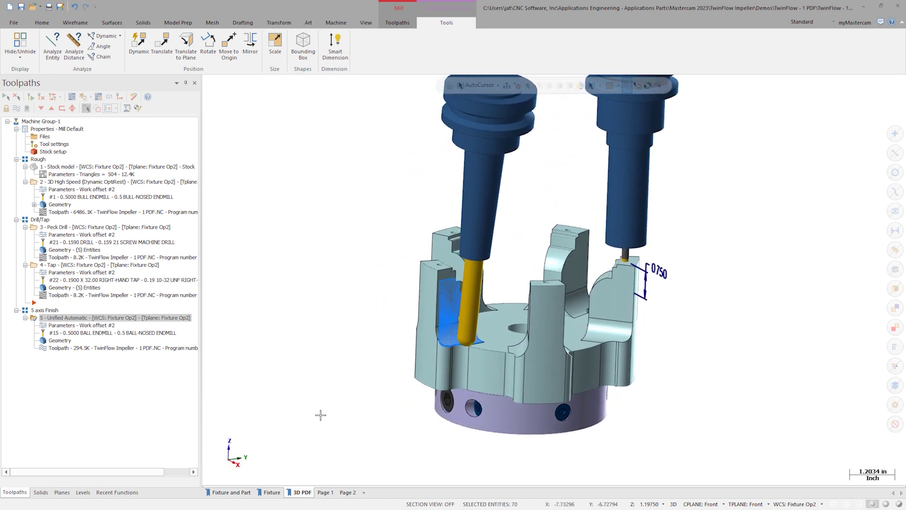
- Select the Tap operation, then reselect operation 5 Unified Automatic
click(44, 270)
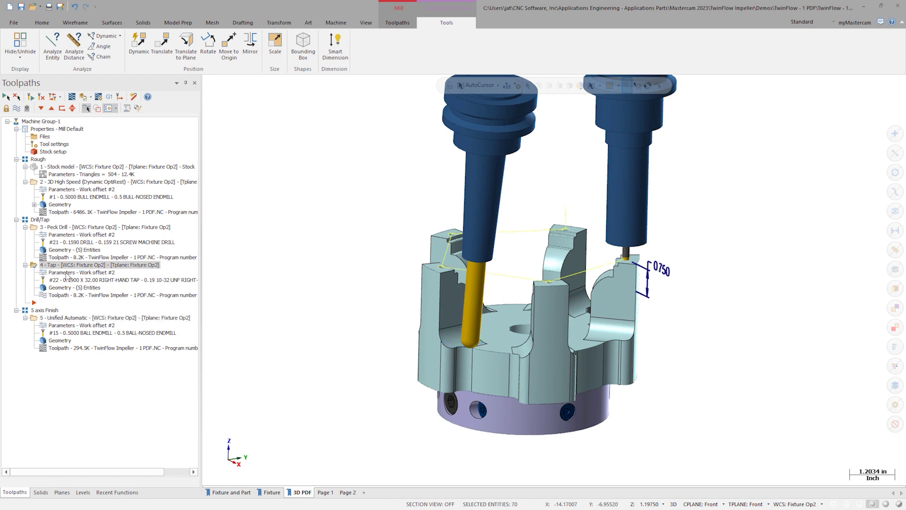
click(58, 318)
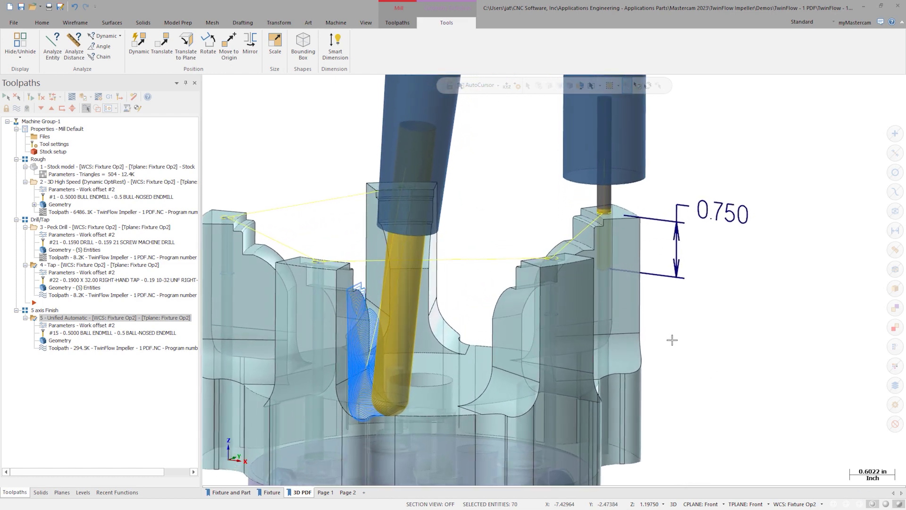
click(13, 23)
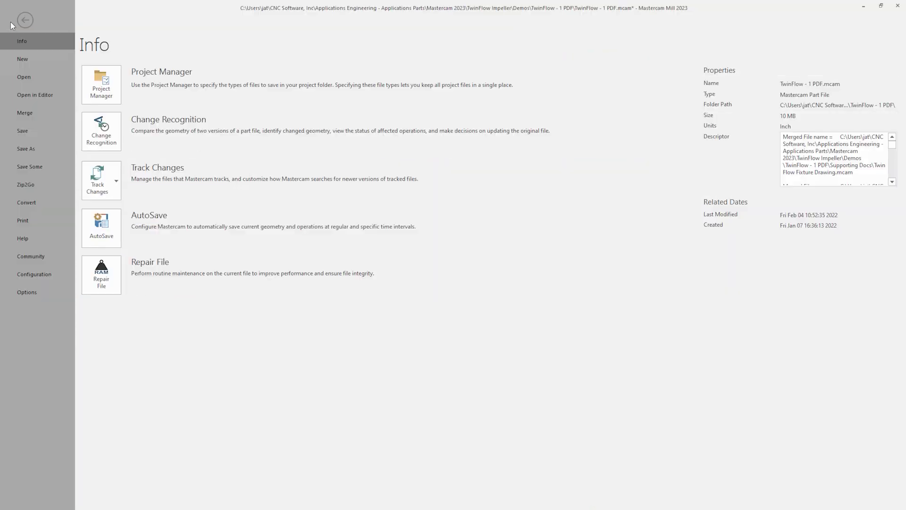
- Export a 3D PDF over Fixture_OP5.pdf with 'Open PDF after saving' enabled
click(28, 149)
click(185, 198)
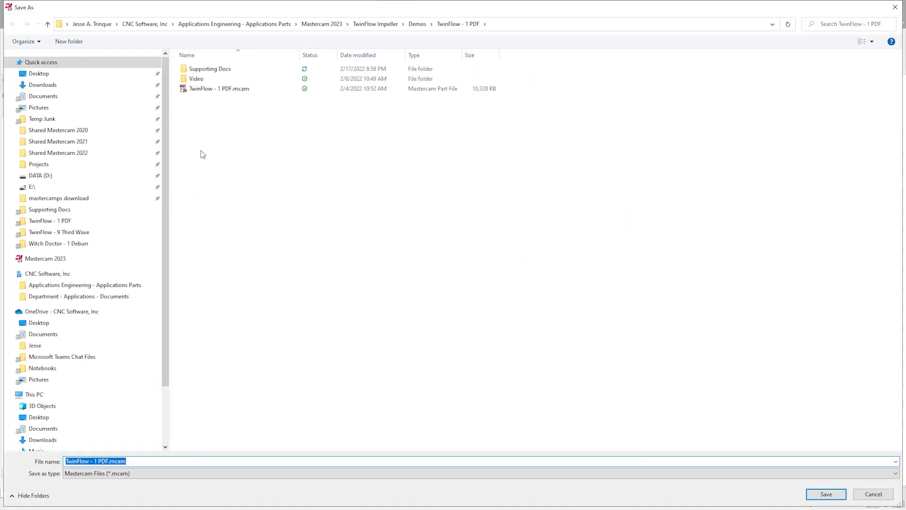
click(145, 473)
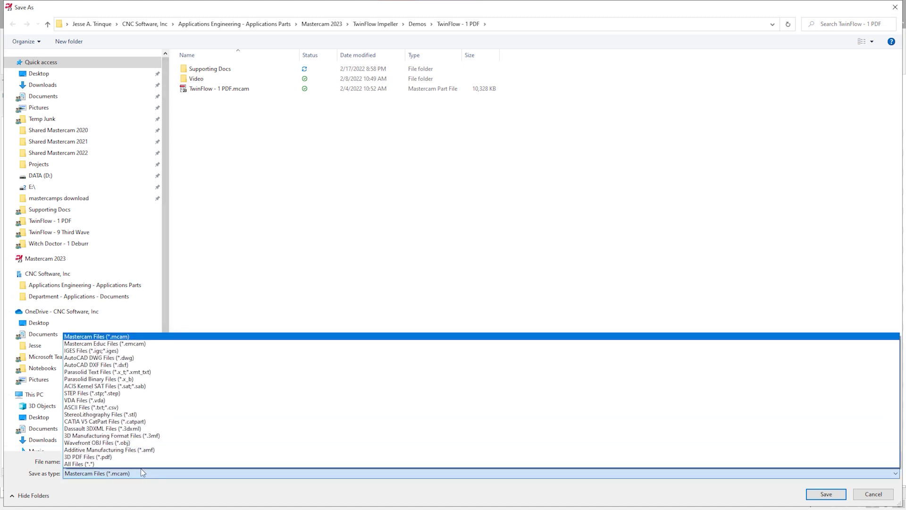
click(117, 457)
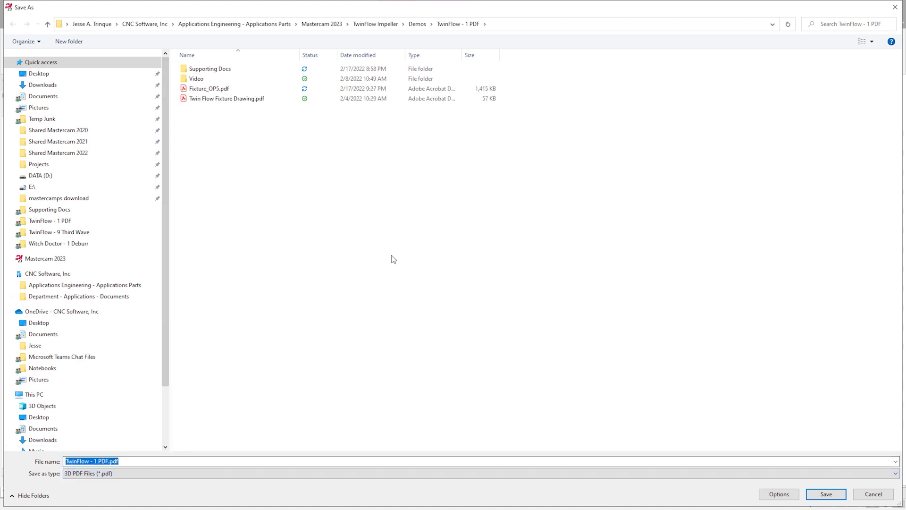
click(217, 90)
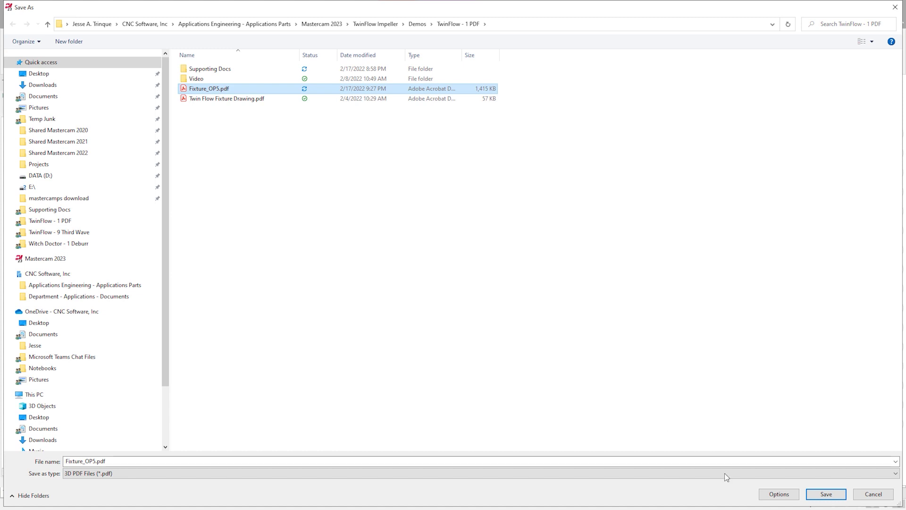
click(779, 494)
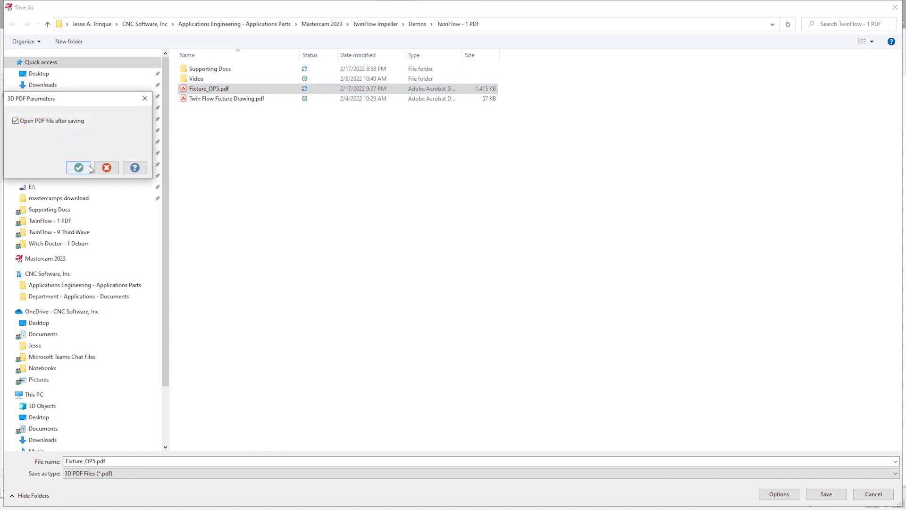
click(79, 167)
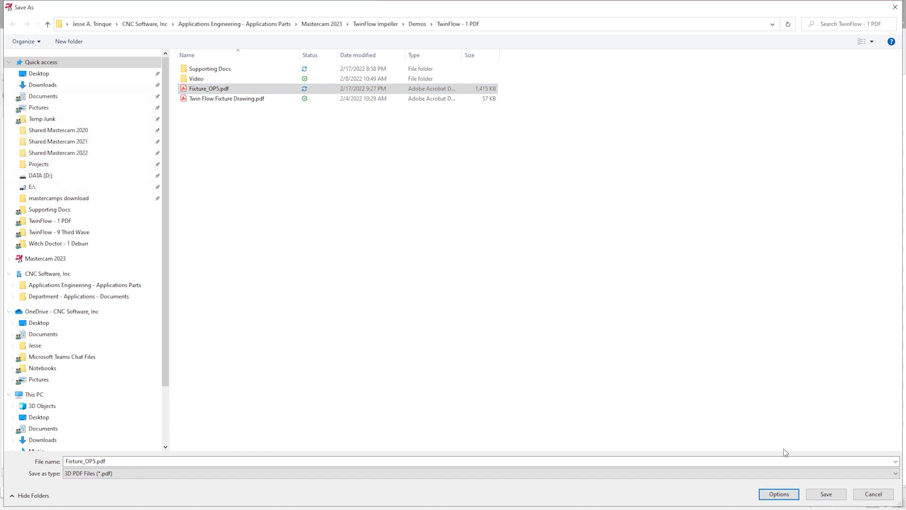
click(824, 494)
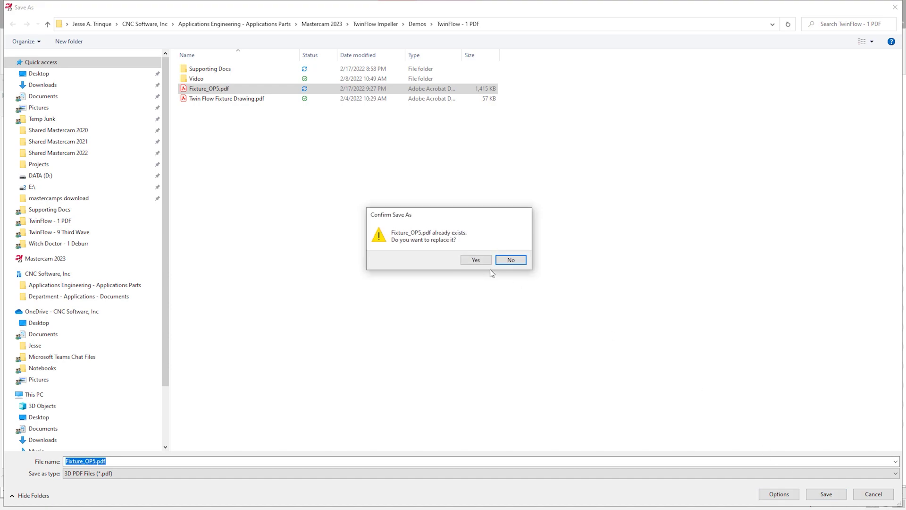
click(477, 261)
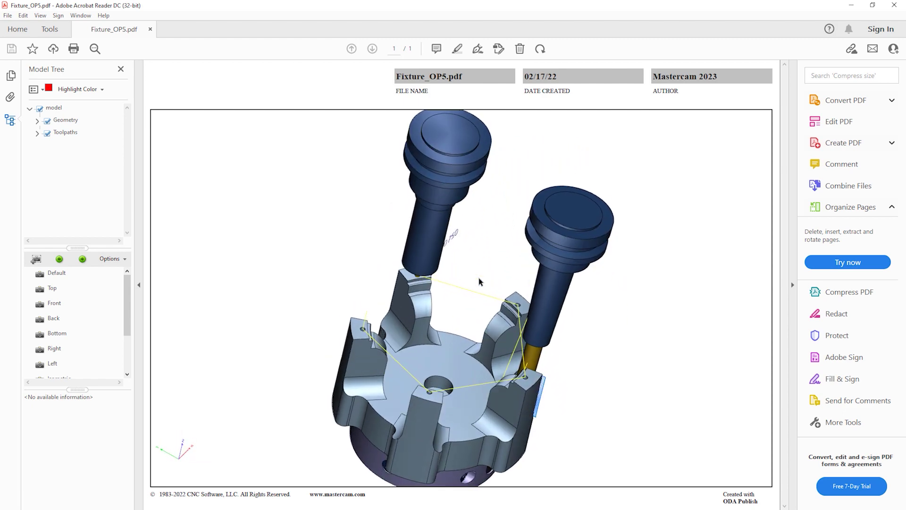
- Expand Geometry and Machine Group-1 in the Model Tree, selecting Level 10 and the Tap Rapid move
click(38, 121)
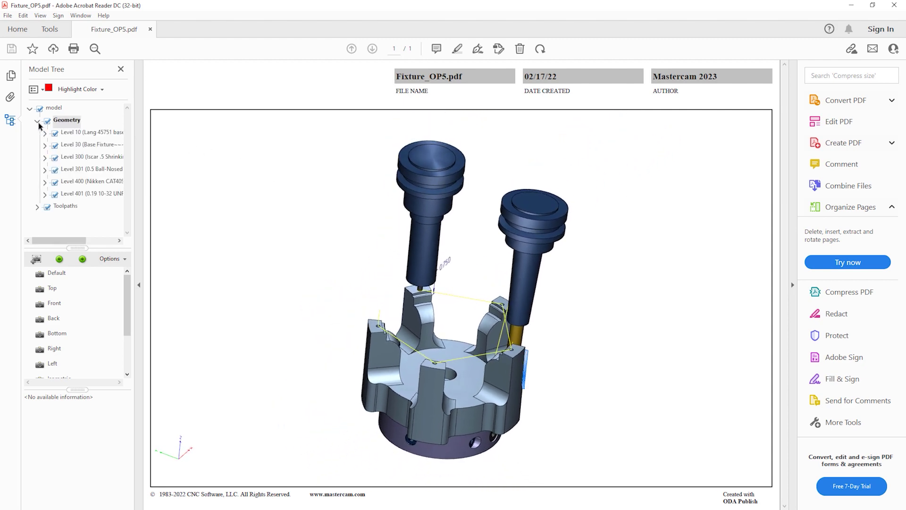
click(72, 132)
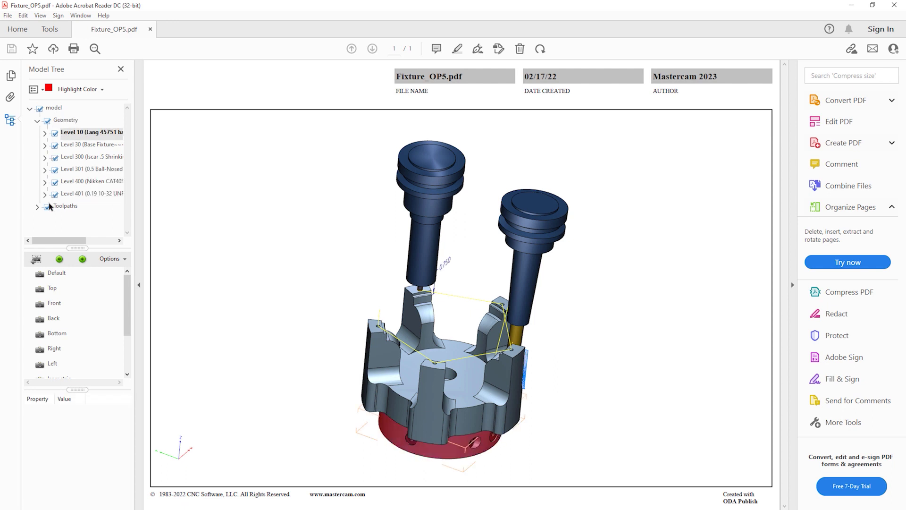
click(61, 218)
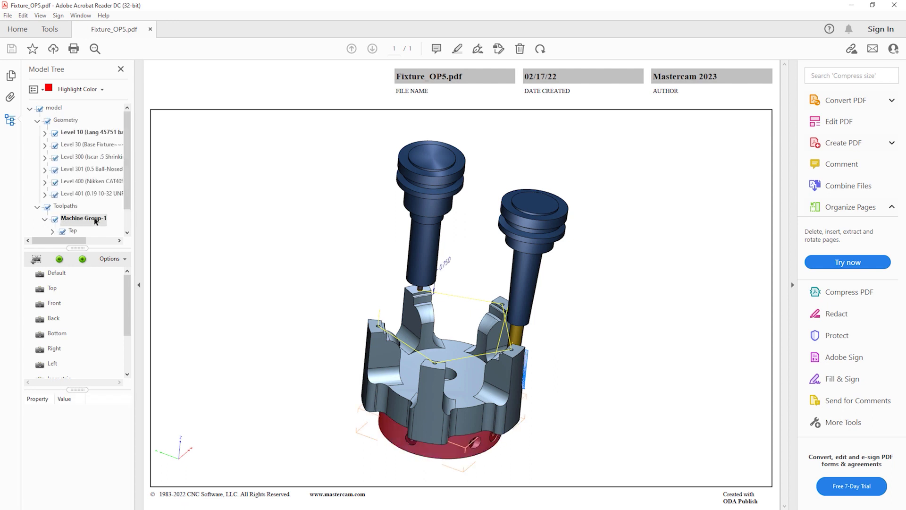
drag(128, 189, 129, 232)
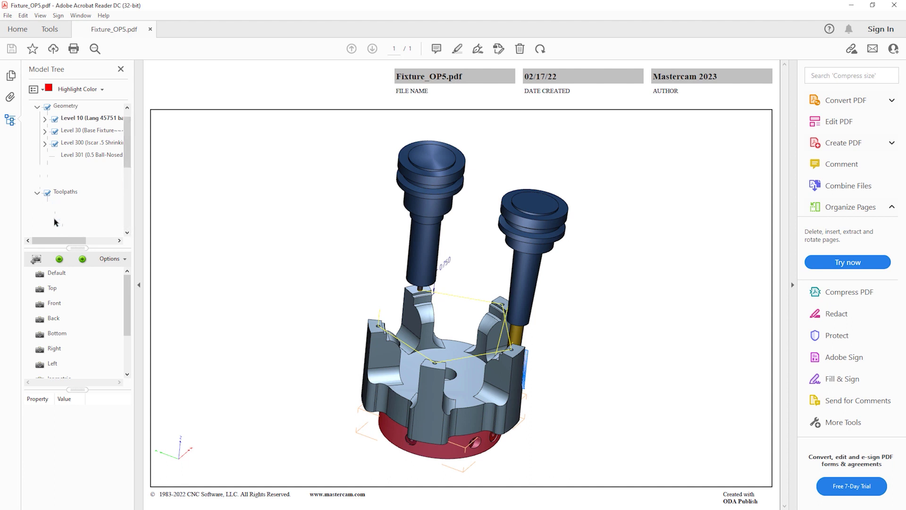
click(86, 228)
drag(130, 158, 127, 176)
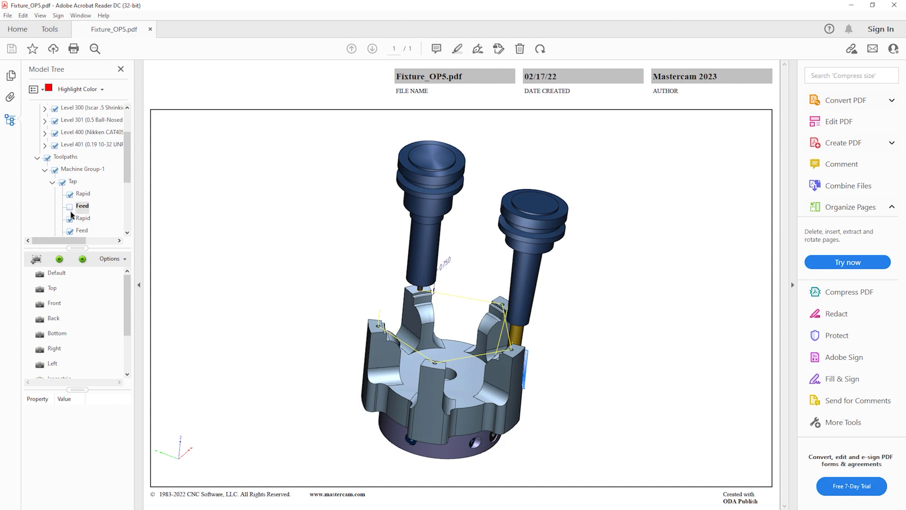
- Re-enable the hidden Tap moves, then view the model from Front and Fixture Op2
click(69, 229)
click(55, 303)
drag(126, 305, 125, 353)
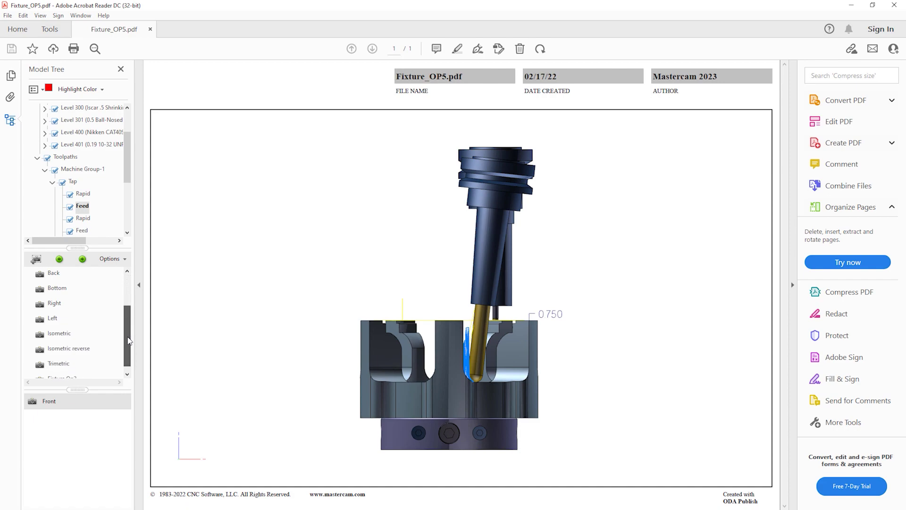
click(63, 368)
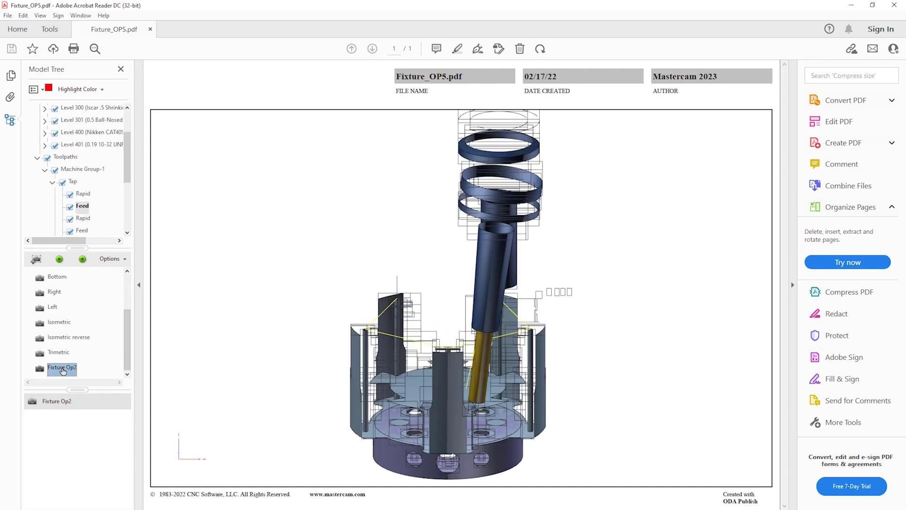